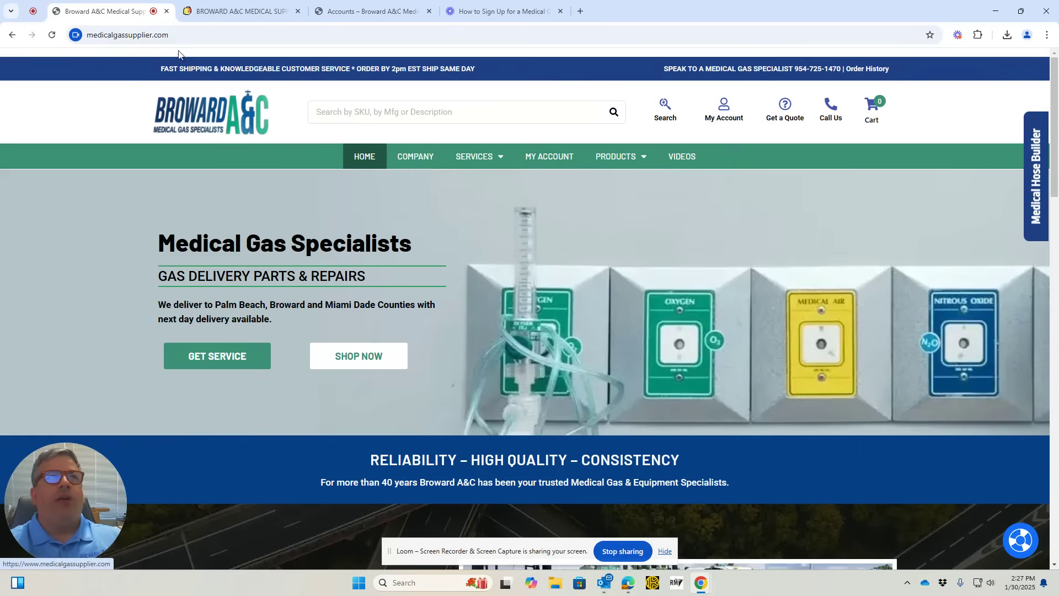
# Scroll down the Broward A&C homepage and launch BUILD YOUR CUSTOM HOSE.
pyautogui.click(223, 33)
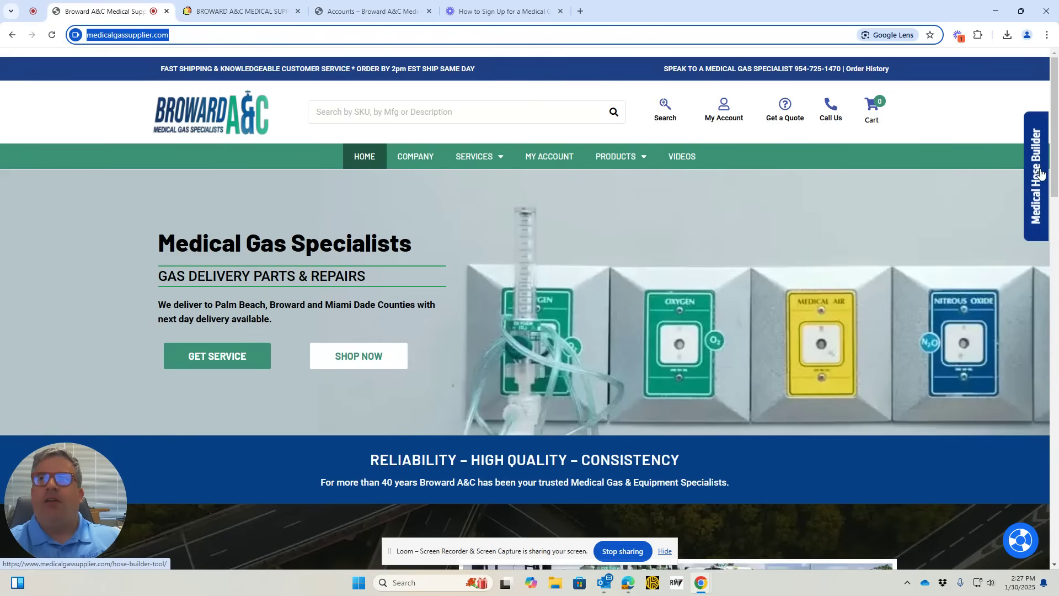
pyautogui.scroll(-15, 868, 251)
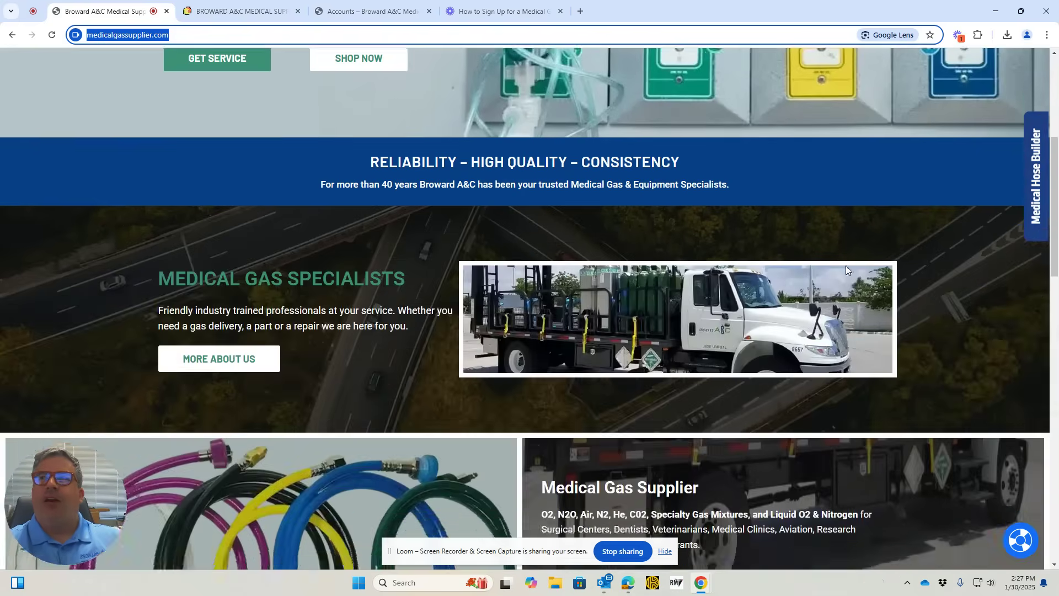
pyautogui.scroll(-2, 845, 252)
pyautogui.scroll(7, 843, 248)
pyautogui.scroll(-5, 820, 250)
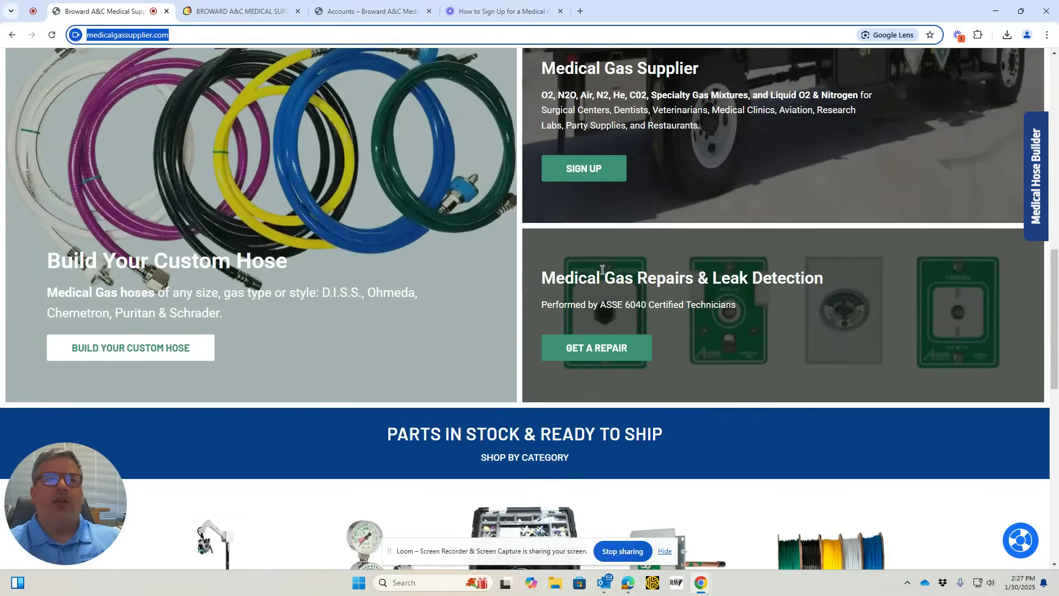
pyautogui.click(117, 355)
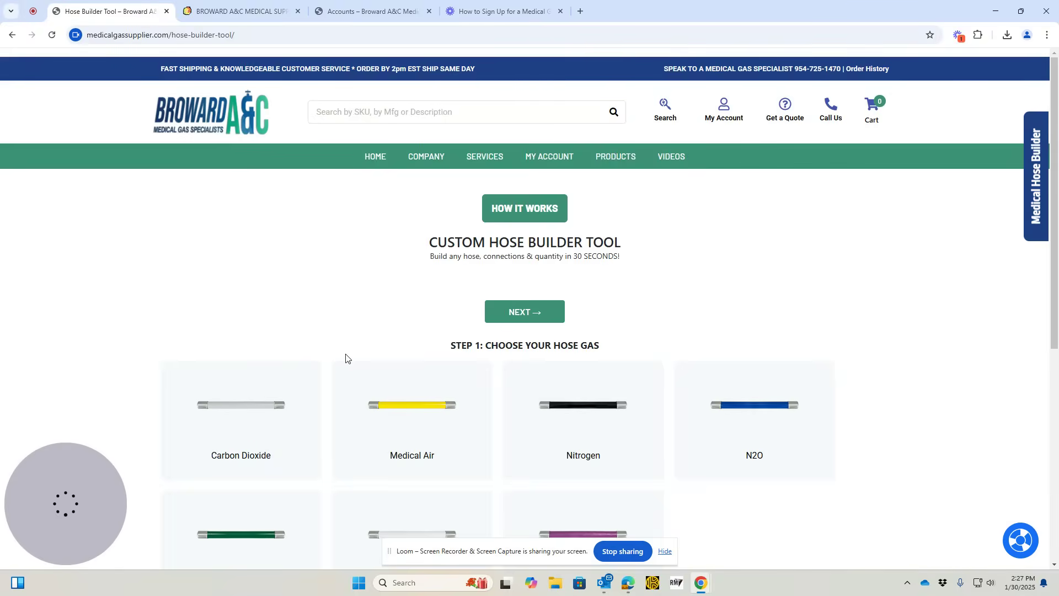
# Look over the gas choices and dismiss the Outlook email notification.
pyautogui.scroll(-3, 307, 321)
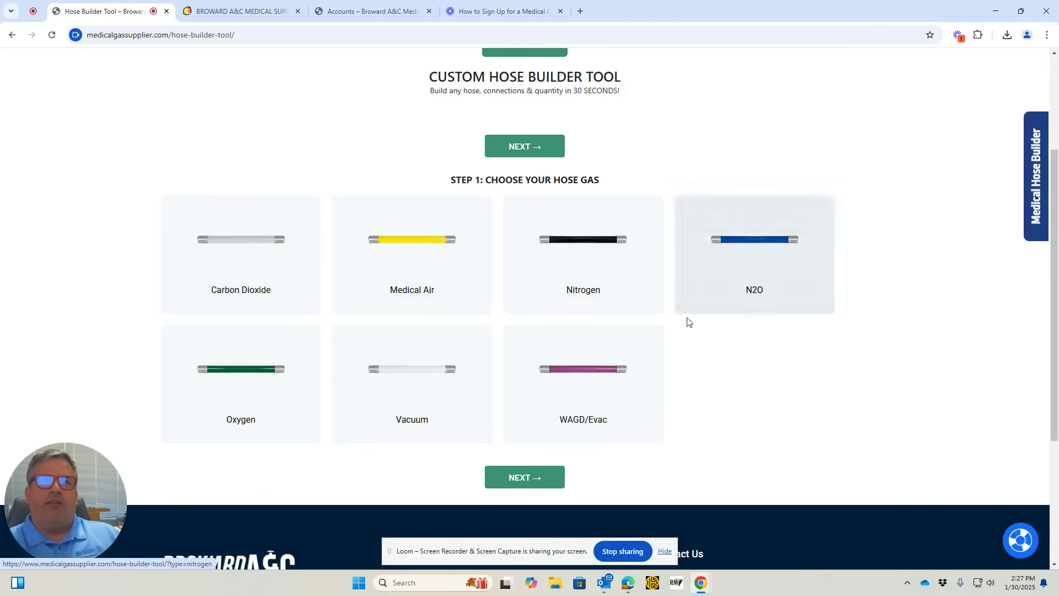
pyautogui.scroll(2, 804, 406)
pyautogui.scroll(1, 778, 400)
pyautogui.scroll(-3, 752, 396)
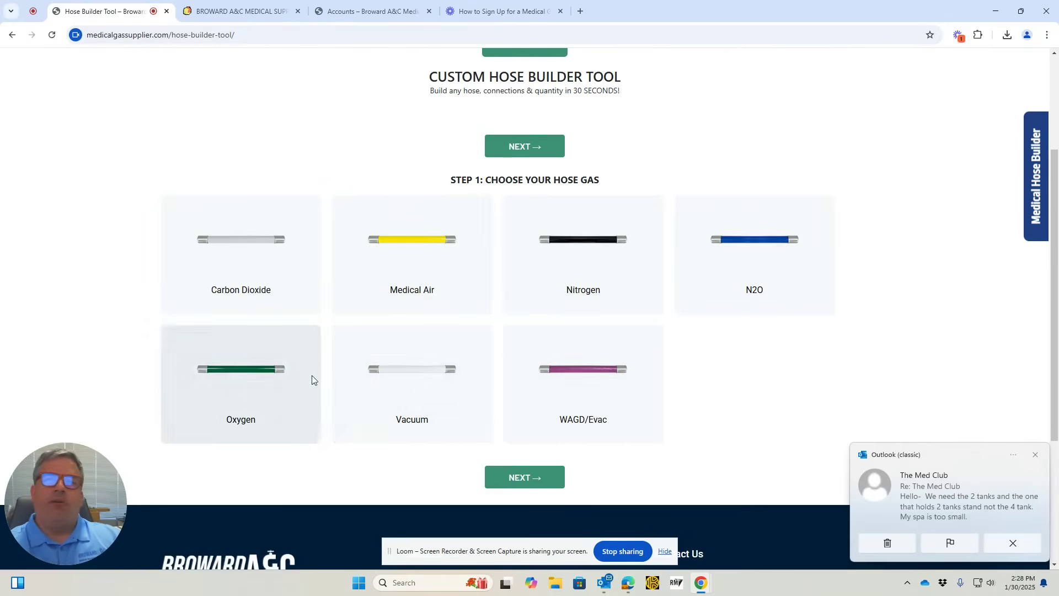
pyautogui.click(1036, 454)
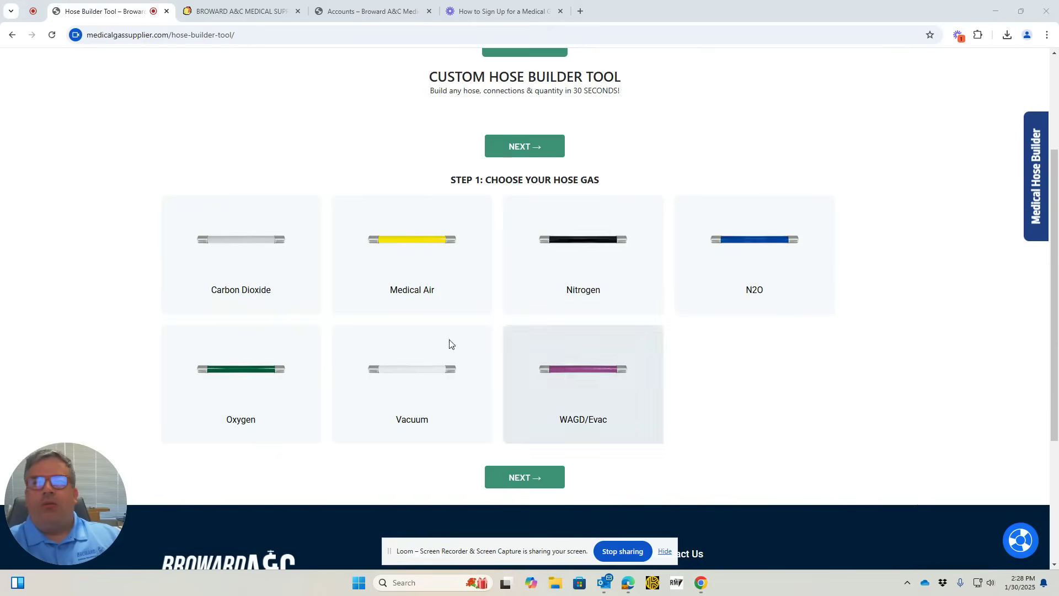
# Pick the Oxygen card as the hose gas, giving a green hose preview.
pyautogui.click(234, 368)
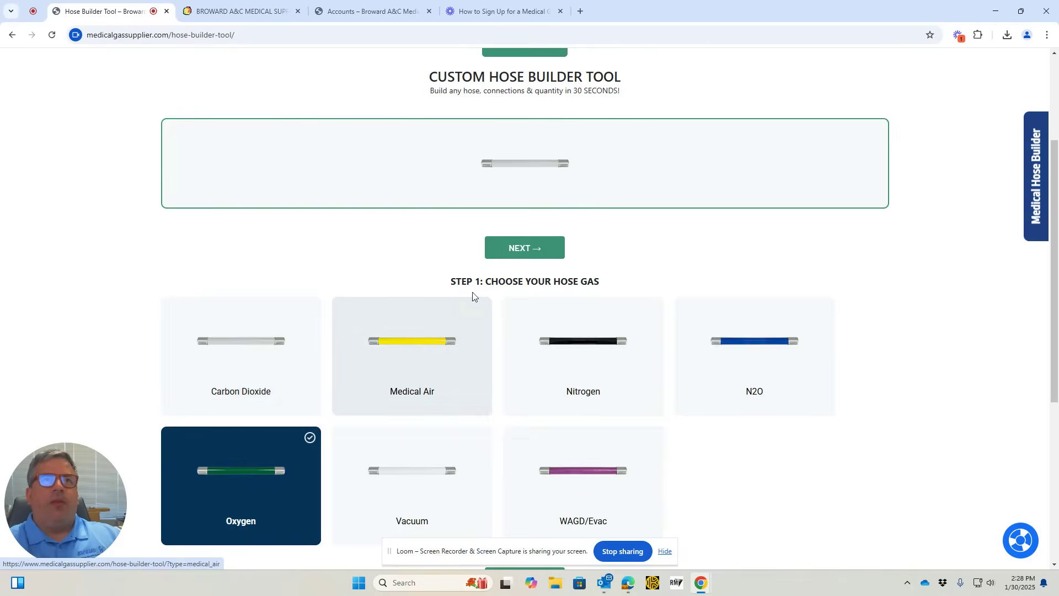
pyautogui.scroll(2, 556, 299)
pyautogui.scroll(-5, 556, 299)
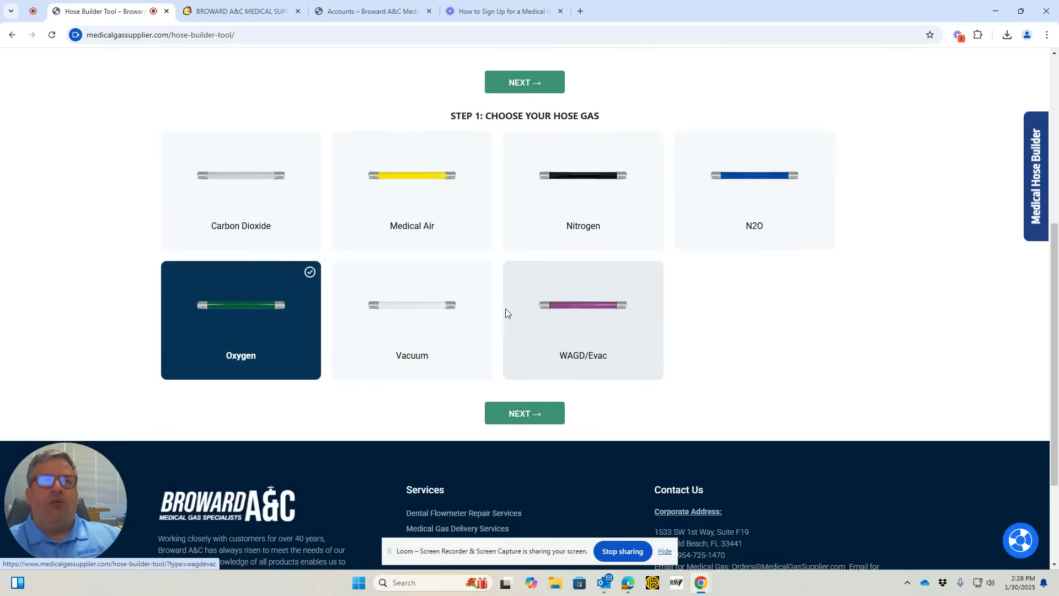
pyautogui.scroll(2, 497, 260)
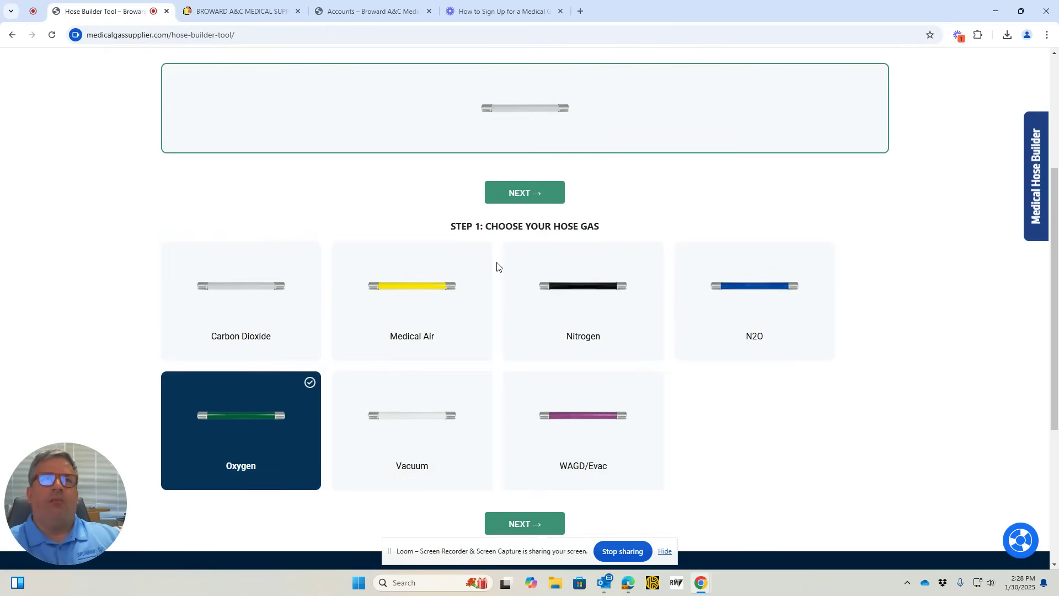
pyautogui.click(268, 426)
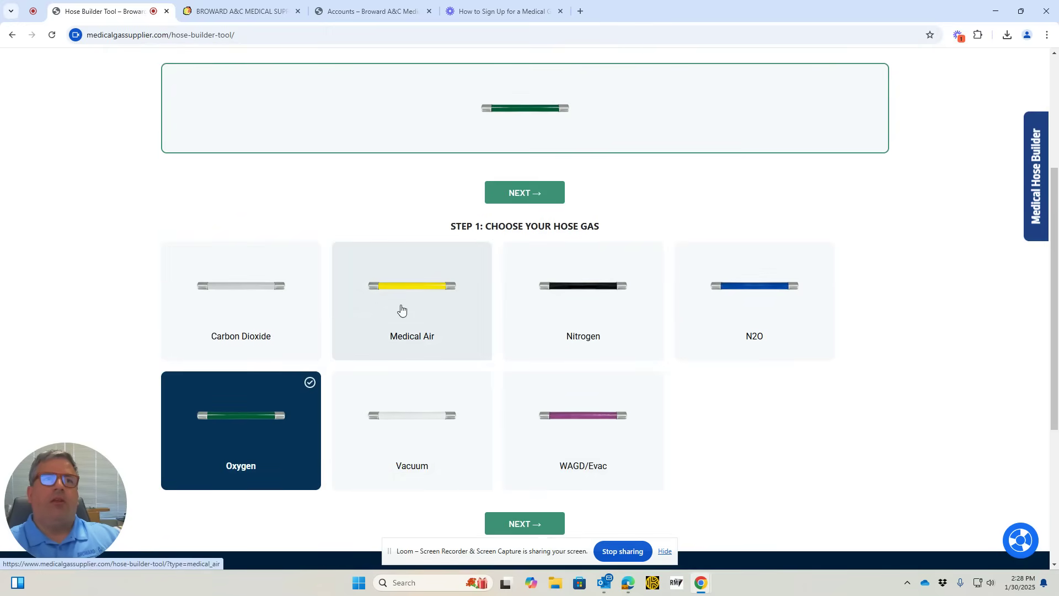
pyautogui.scroll(3, 452, 277)
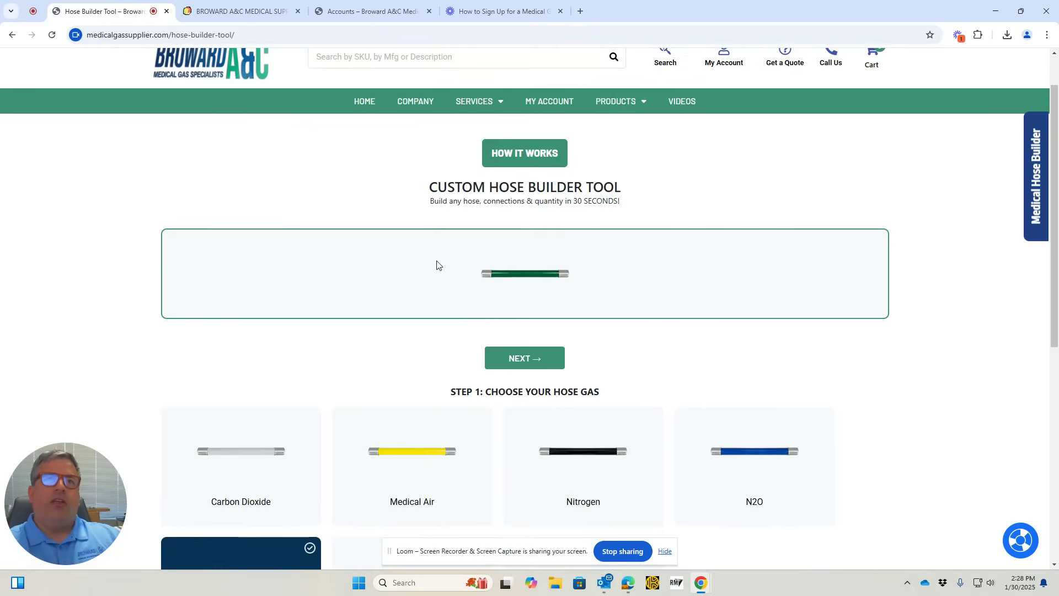
pyautogui.scroll(-3, 519, 289)
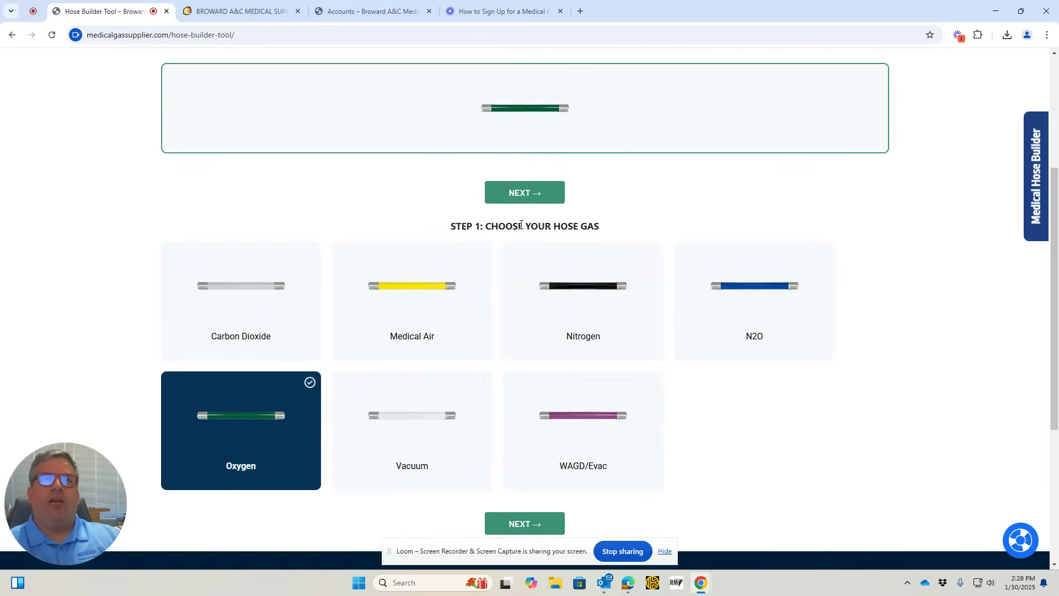
pyautogui.scroll(2, 522, 292)
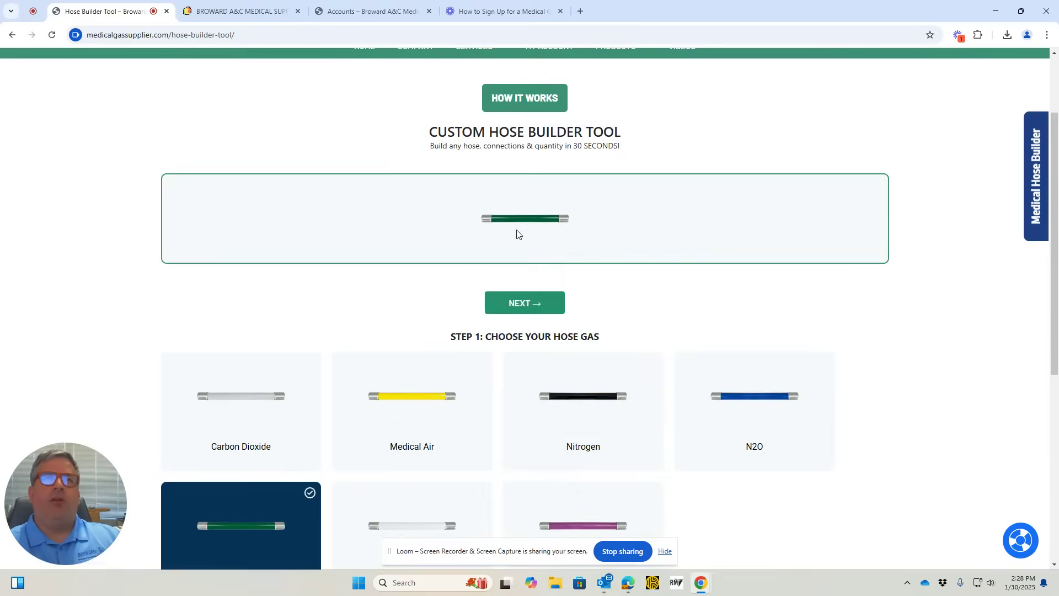
# Advance to the diameter step, choose Conductive 1/4 inch, and set the hose length to 10'-0".
pyautogui.click(531, 310)
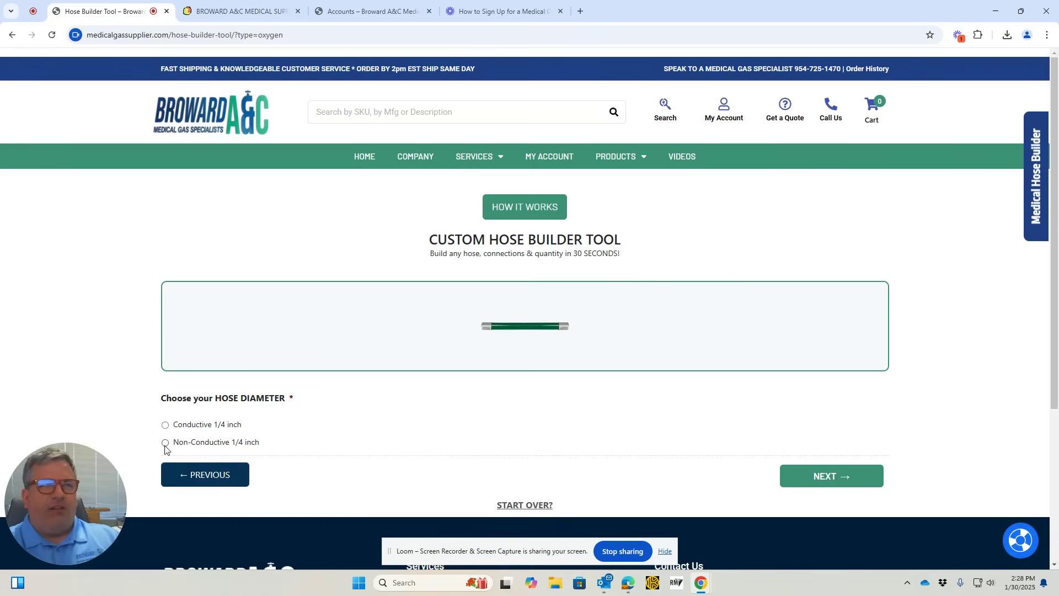
pyautogui.click(165, 425)
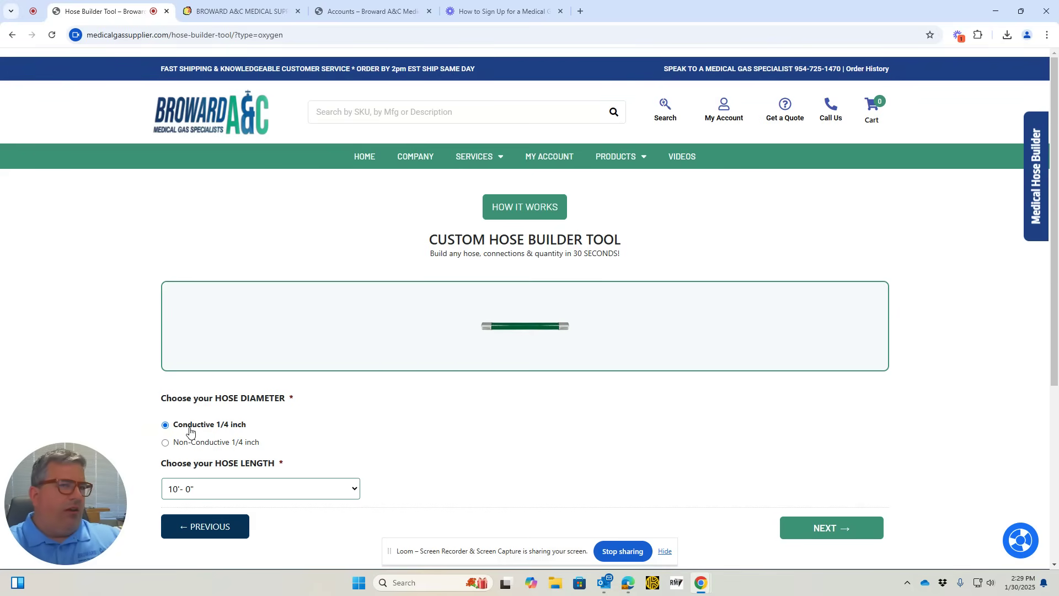
pyautogui.click(256, 489)
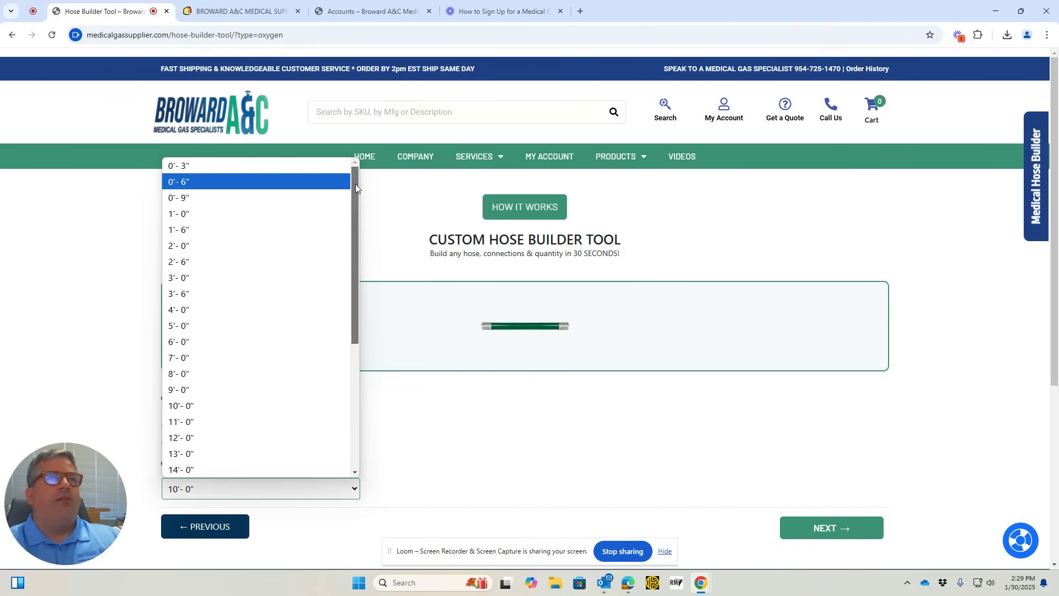
pyautogui.moveTo(355, 184); pyautogui.dragTo(338, 395)
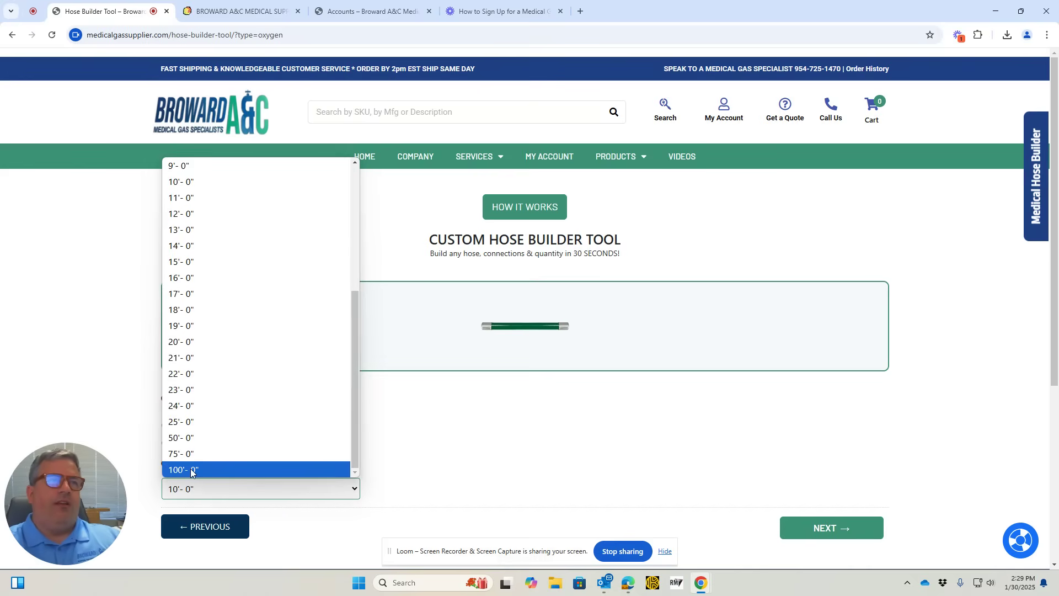
pyautogui.scroll(5, 197, 312)
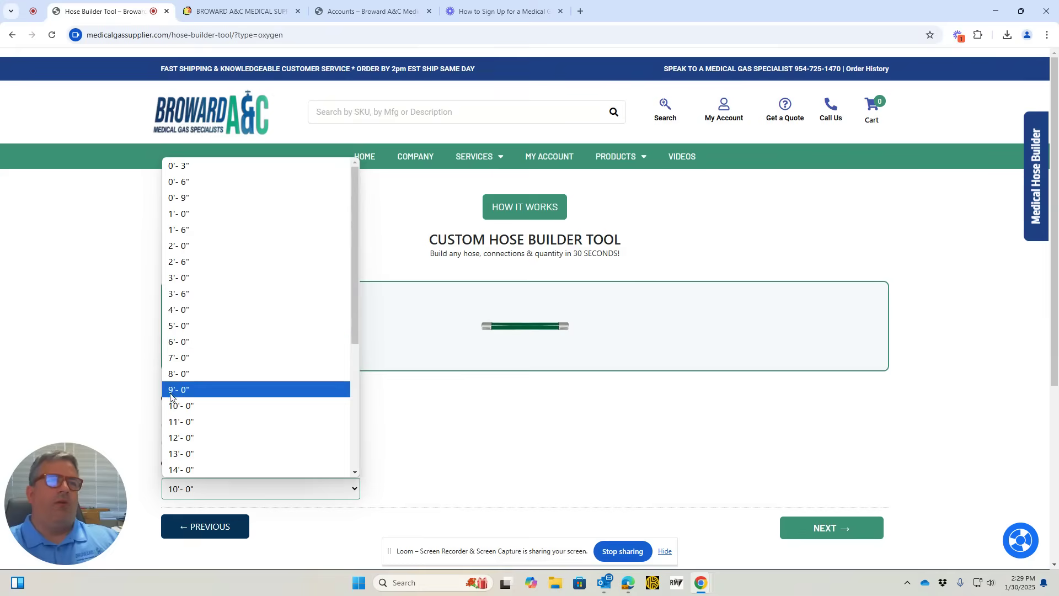
pyautogui.click(178, 412)
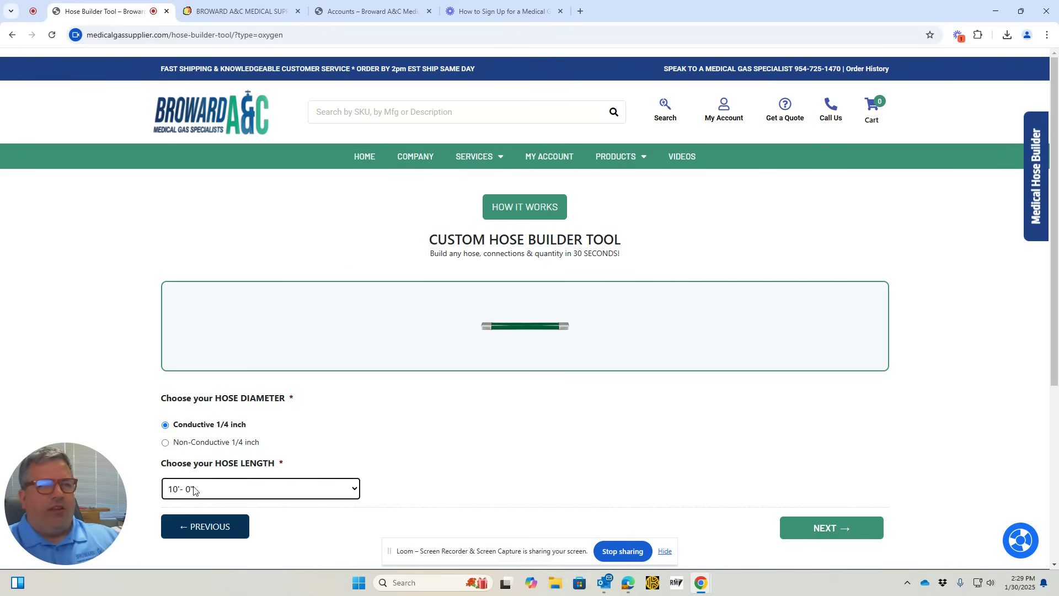
# Advance to Choose your Inlet and pick the DISS Female Hex Nut inlet.
pyautogui.click(849, 529)
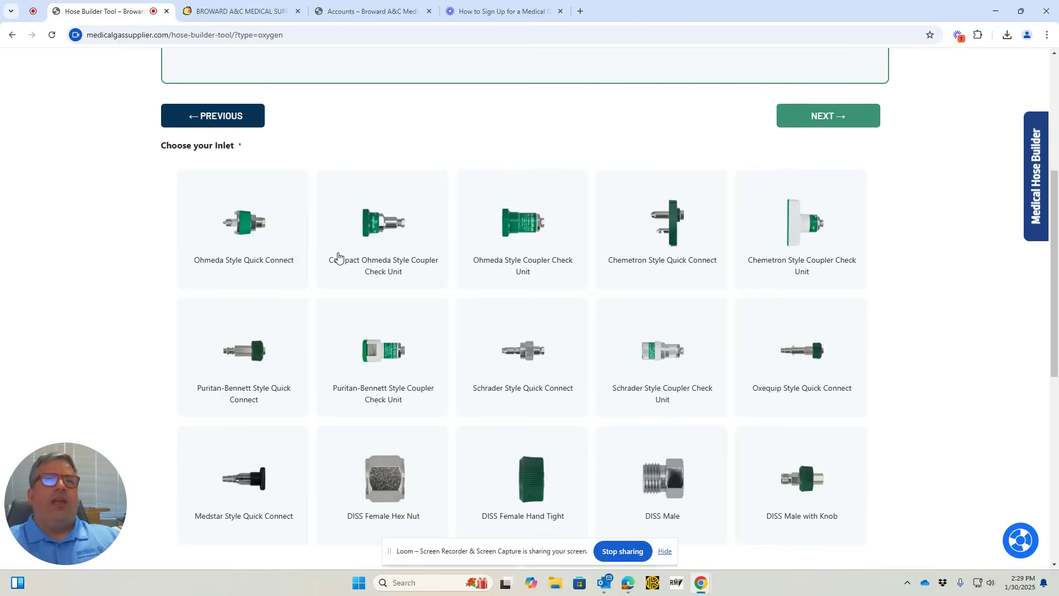
pyautogui.scroll(2, 331, 248)
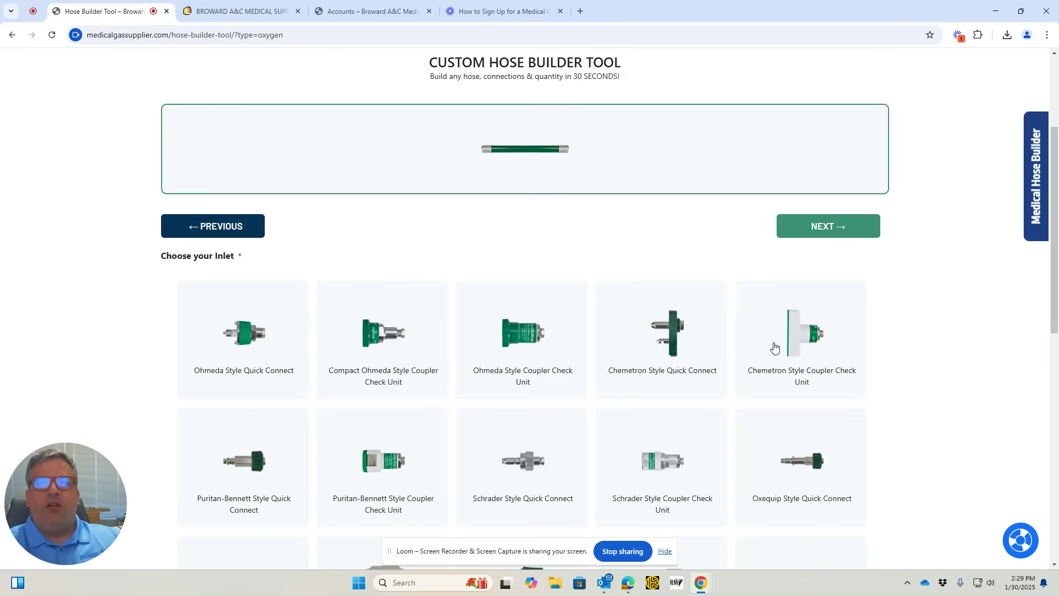
pyautogui.scroll(-2, 800, 368)
pyautogui.scroll(-2, 391, 413)
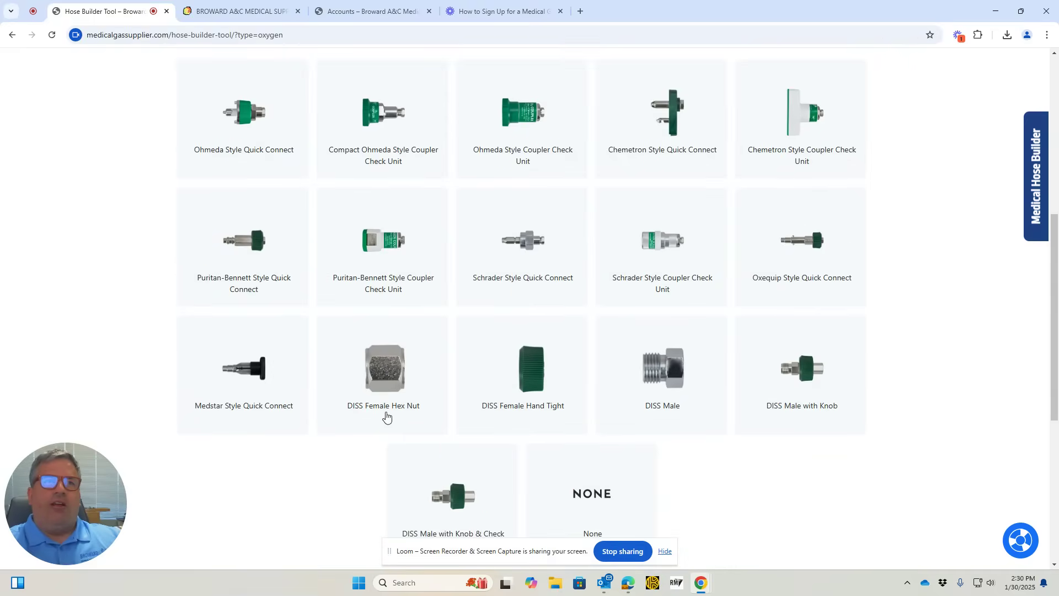
pyautogui.scroll(3, 495, 374)
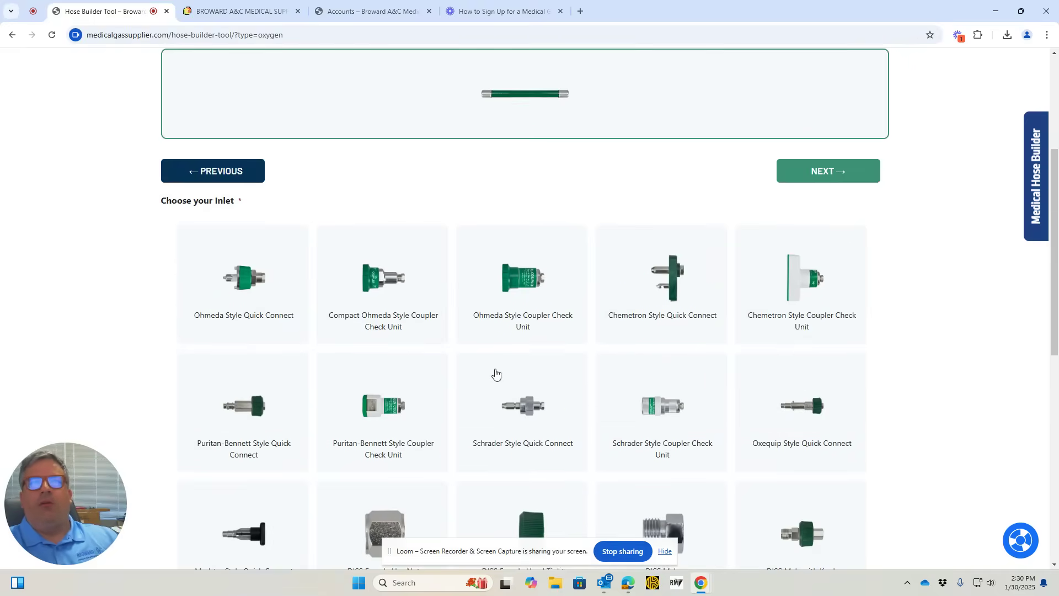
pyautogui.scroll(2, 495, 374)
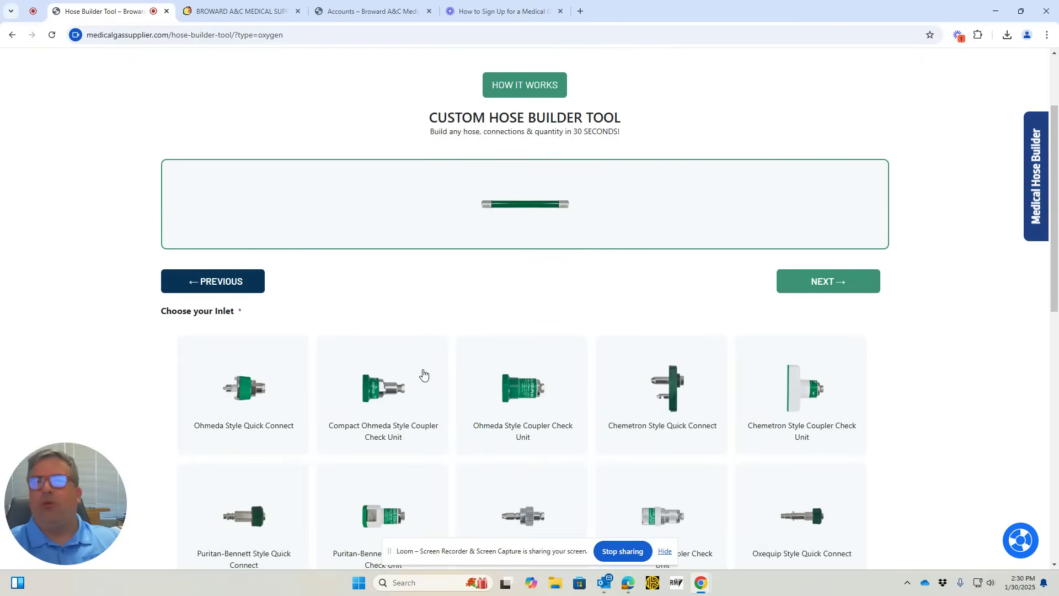
pyautogui.scroll(-2, 428, 366)
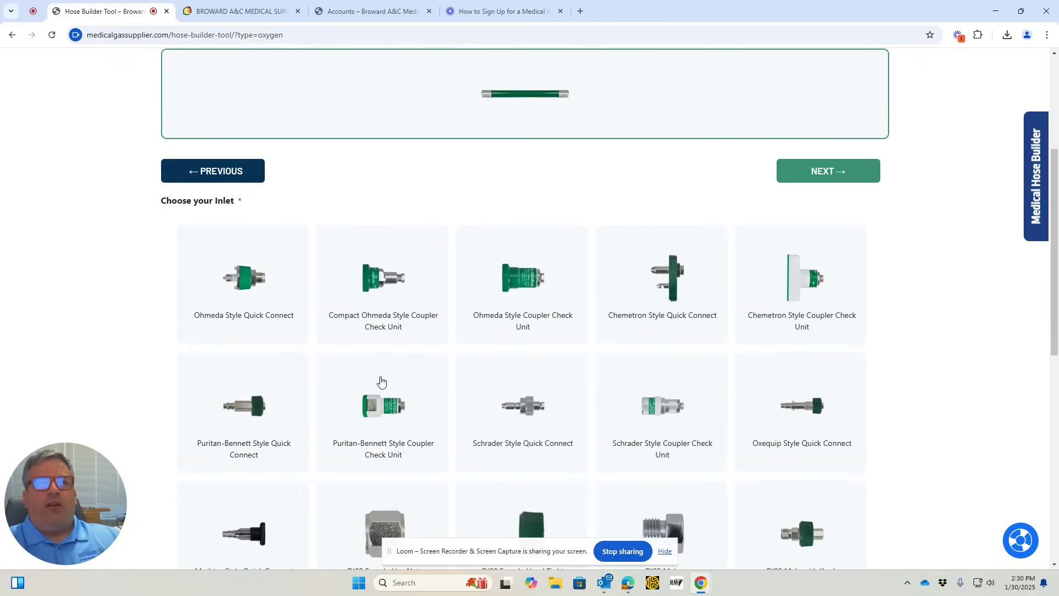
pyautogui.scroll(-2, 375, 386)
pyautogui.scroll(4, 381, 395)
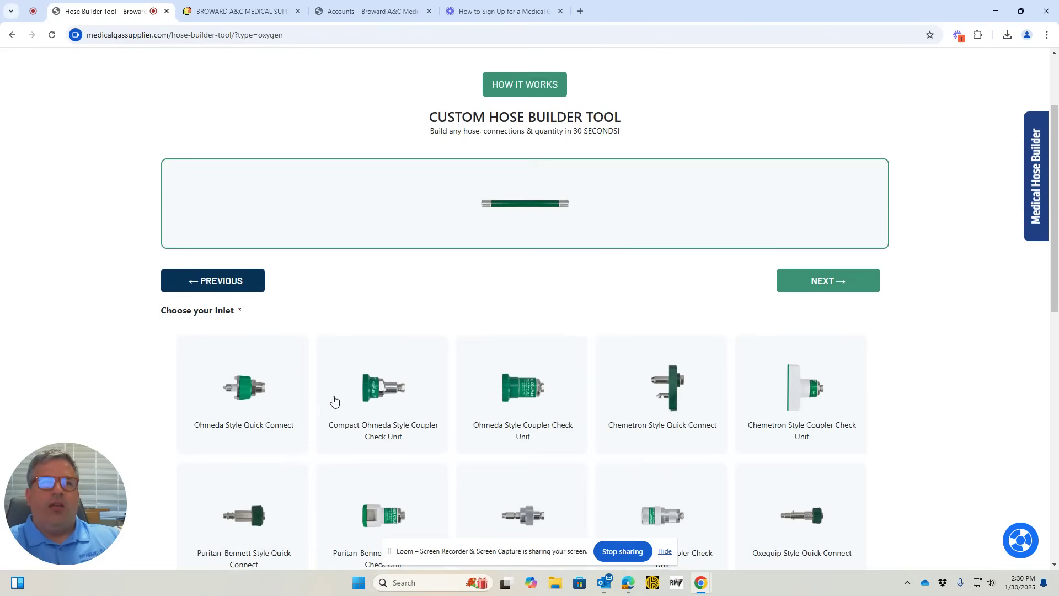
pyautogui.scroll(-4, 282, 405)
pyautogui.click(392, 418)
pyautogui.scroll(4, 430, 331)
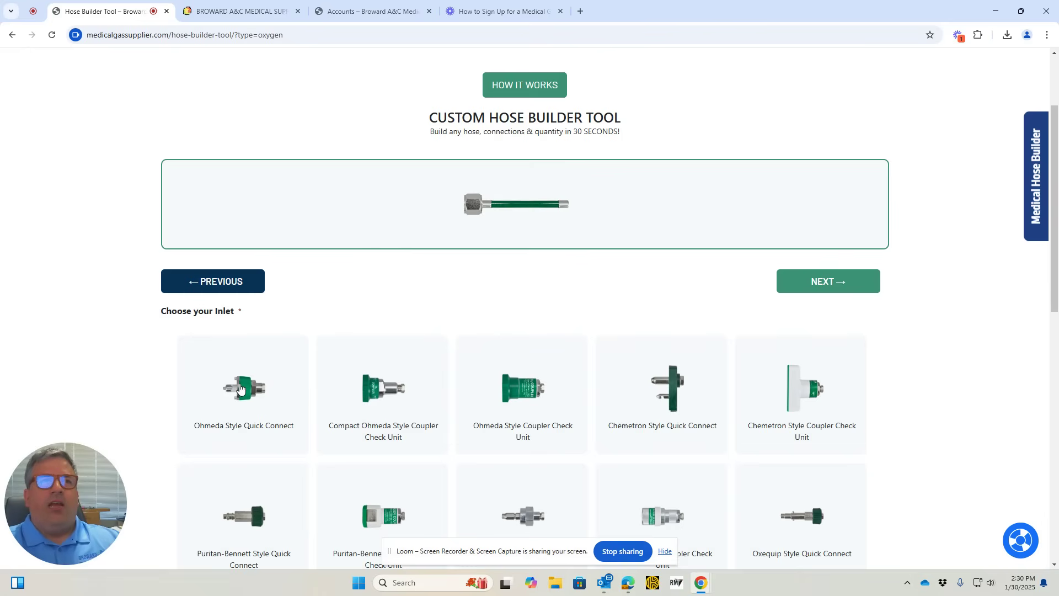
# Advance to Choose Your Outlet and pick Ohmeda Style Quick Connect.
pyautogui.click(817, 282)
pyautogui.scroll(-3, 546, 324)
pyautogui.scroll(3, 504, 324)
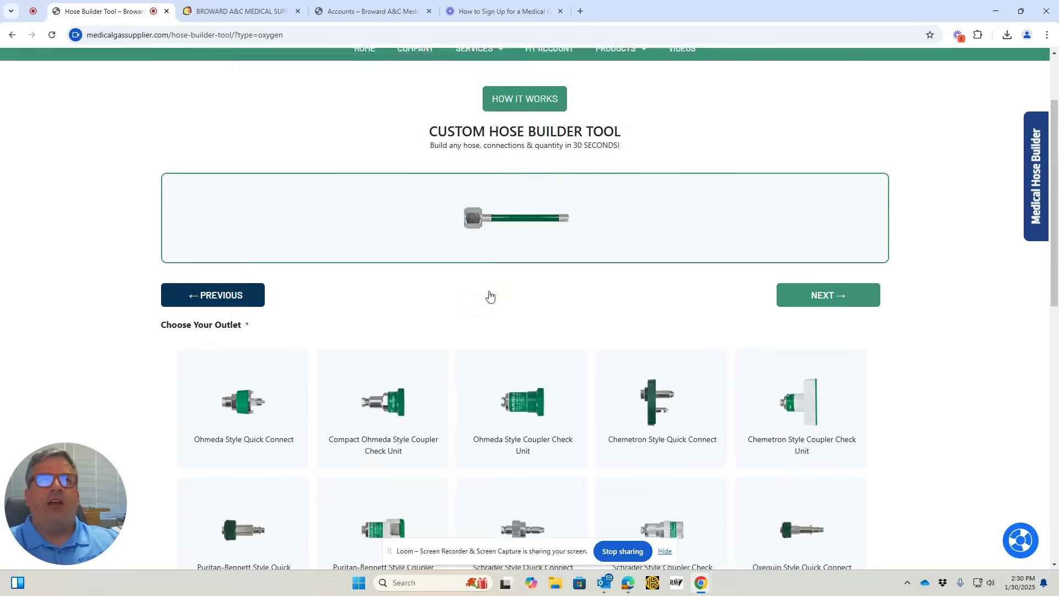
pyautogui.scroll(-3, 499, 265)
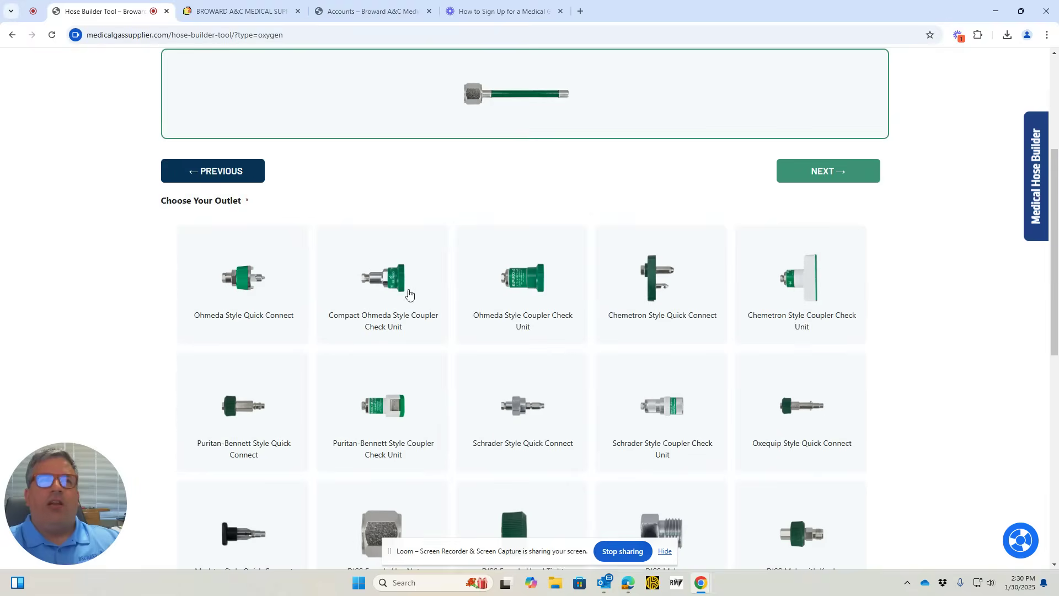
pyautogui.click(257, 279)
pyautogui.scroll(1, 559, 189)
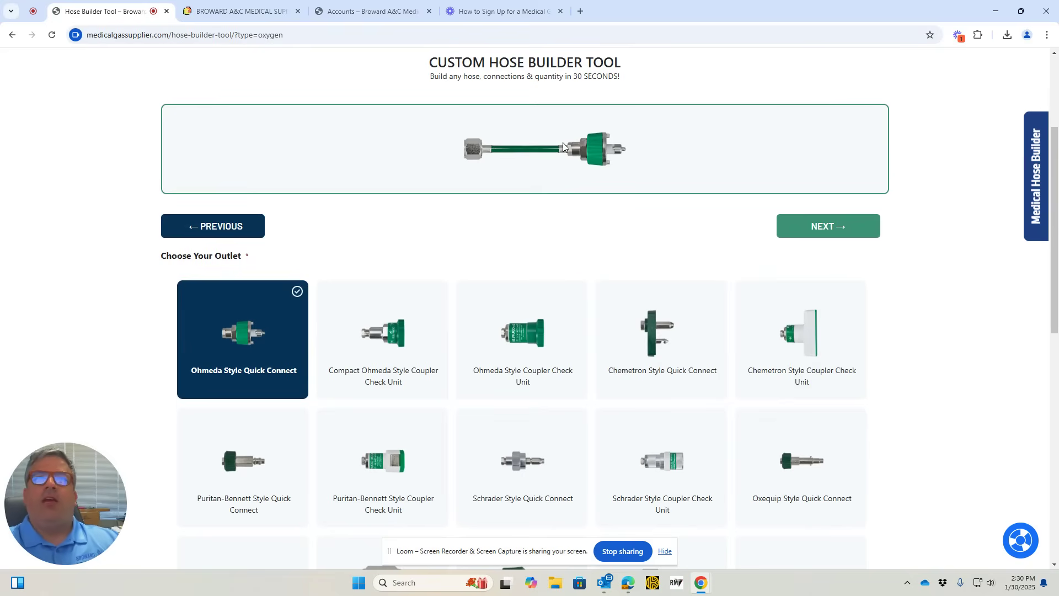
pyautogui.scroll(-7, 430, 309)
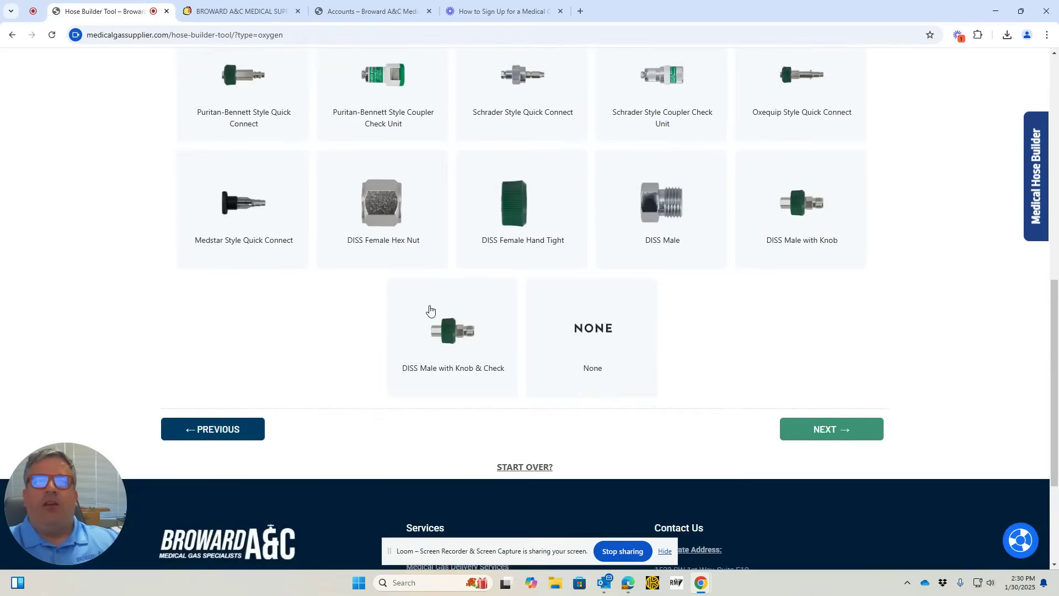
pyautogui.scroll(8, 430, 309)
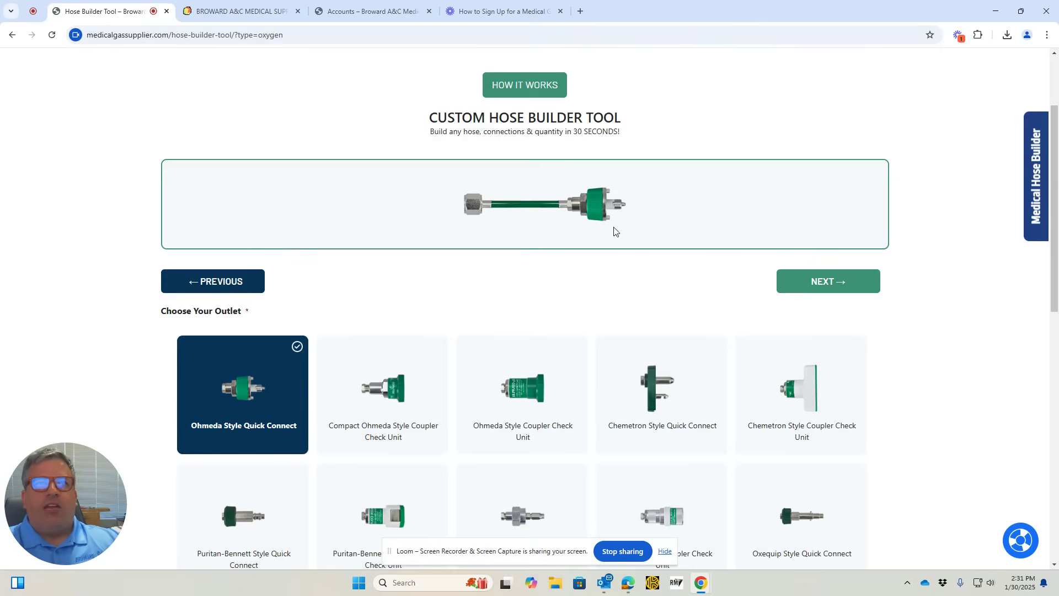
# Advance to the final step and enter a quantity of 1.
pyautogui.click(848, 283)
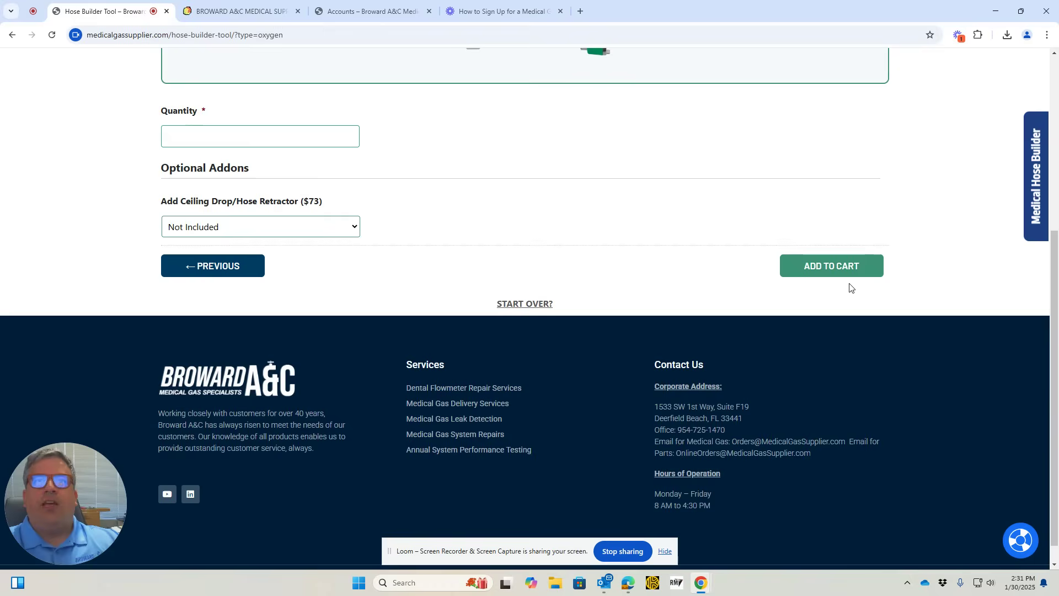
pyautogui.click(290, 307)
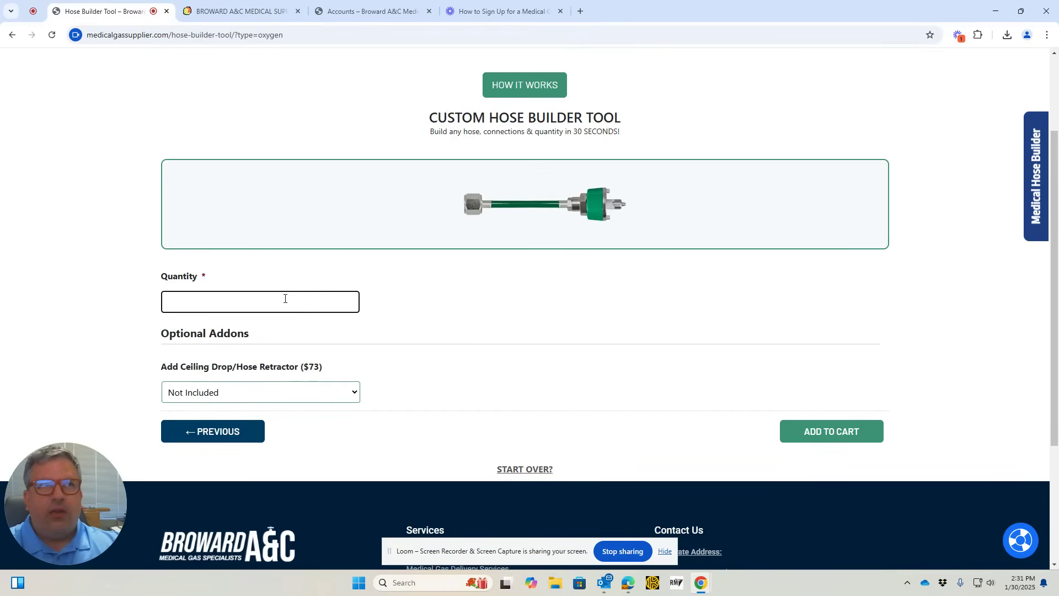
pyautogui.write('1')
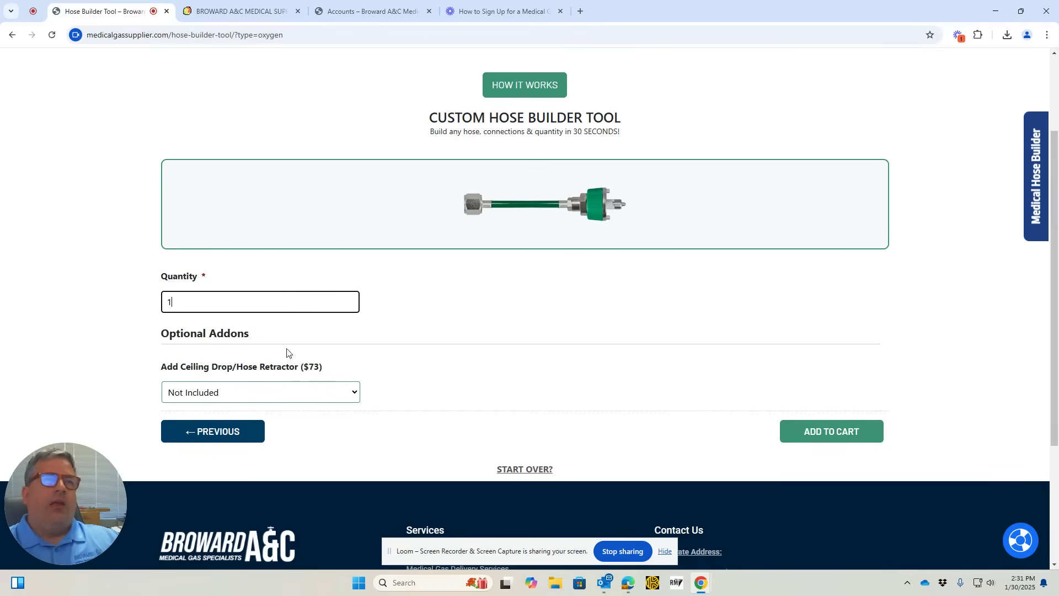
# Leave the $73 Ceiling Drop/Hose Retractor add-on set to Not Included.
pyautogui.click(335, 392)
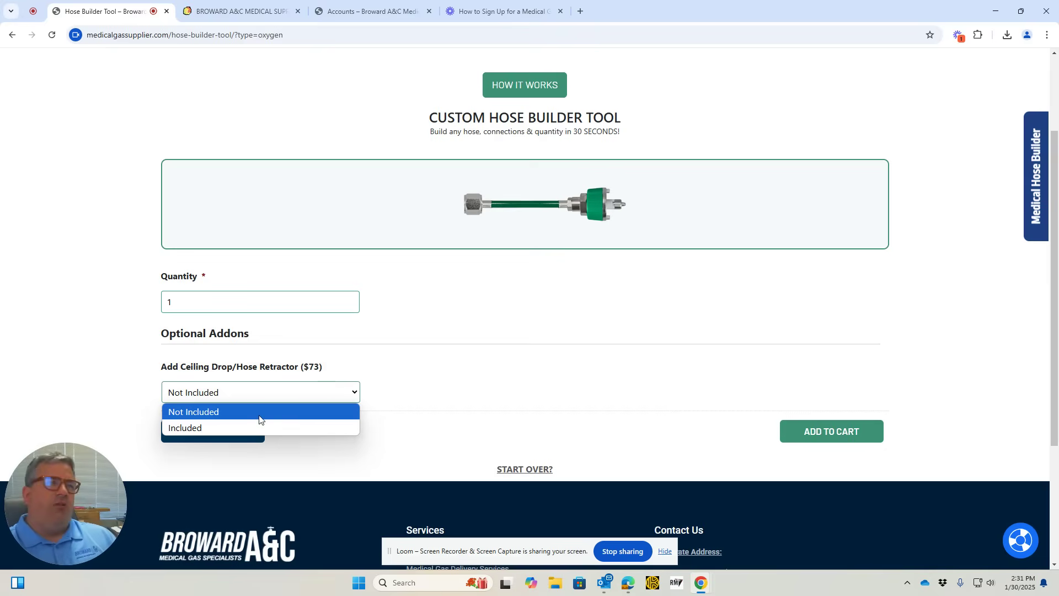
pyautogui.click(242, 423)
pyautogui.click(236, 398)
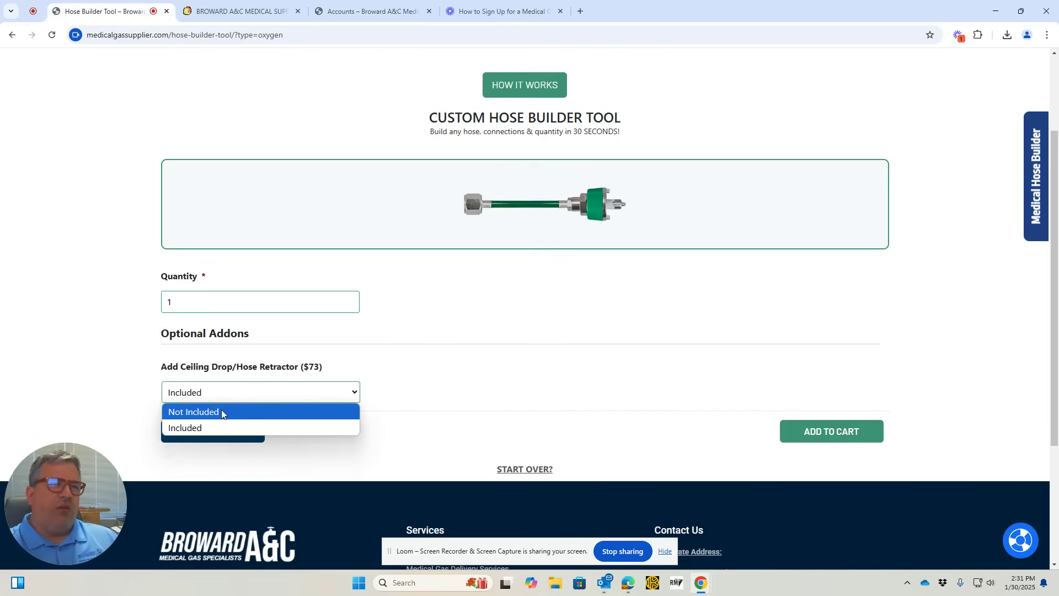
pyautogui.click(220, 409)
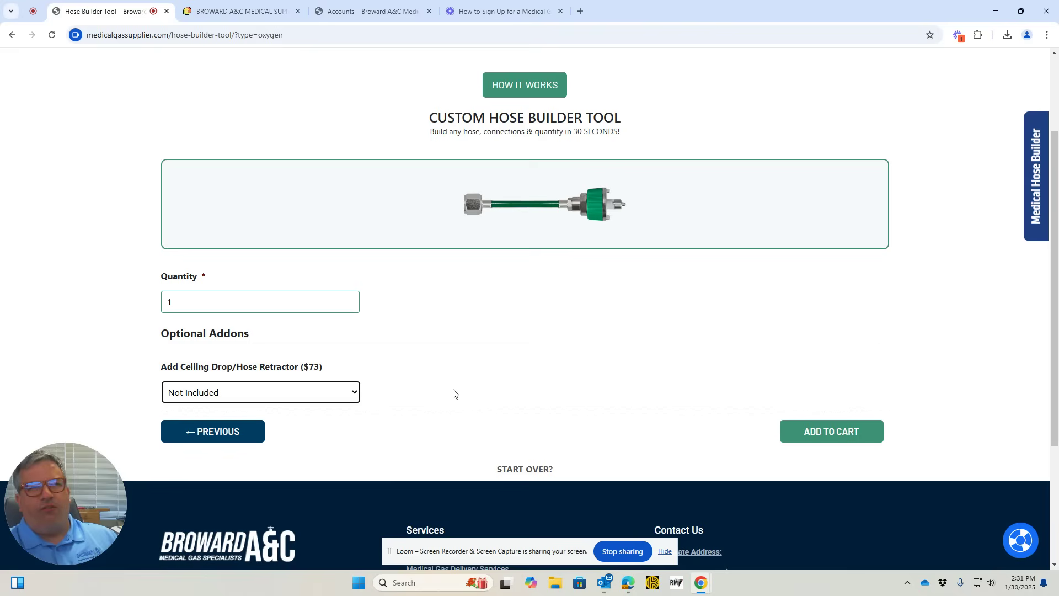
# Add the hose to the cart and review the SKU 312731 line at $90.92.
pyautogui.click(817, 431)
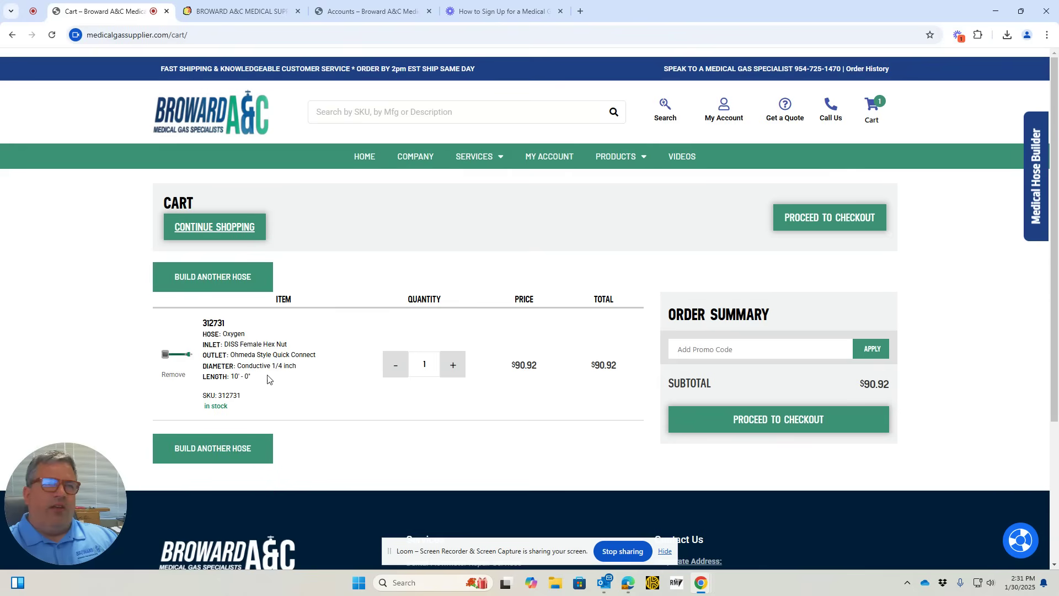
pyautogui.moveTo(792, 69); pyautogui.dragTo(843, 66)
pyautogui.click(711, 173)
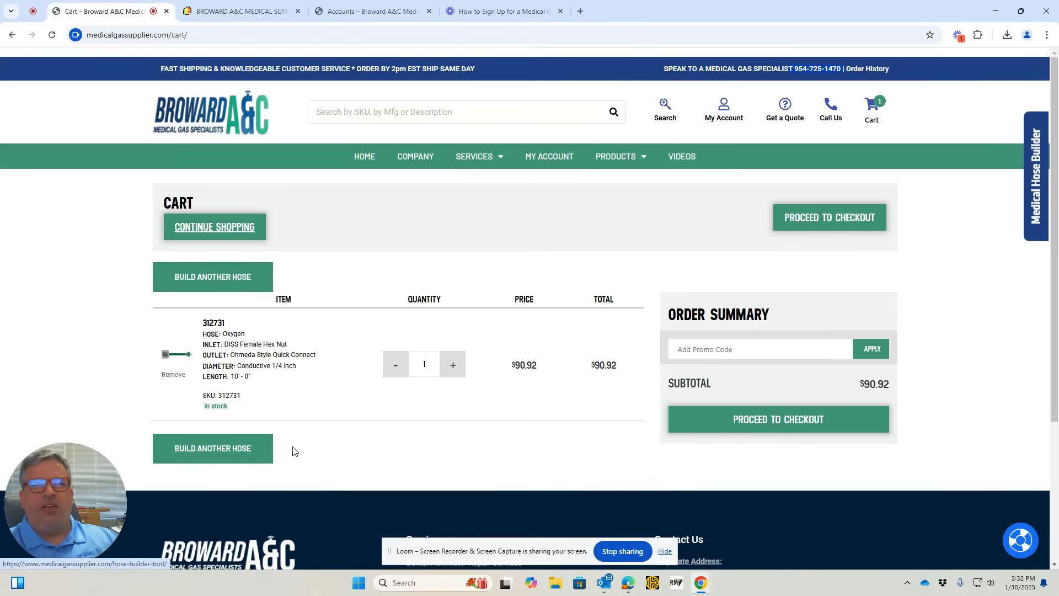
# Choose Build Another Hose from the cart to return to Step 1: Choose Your Hose Gas.
pyautogui.click(241, 455)
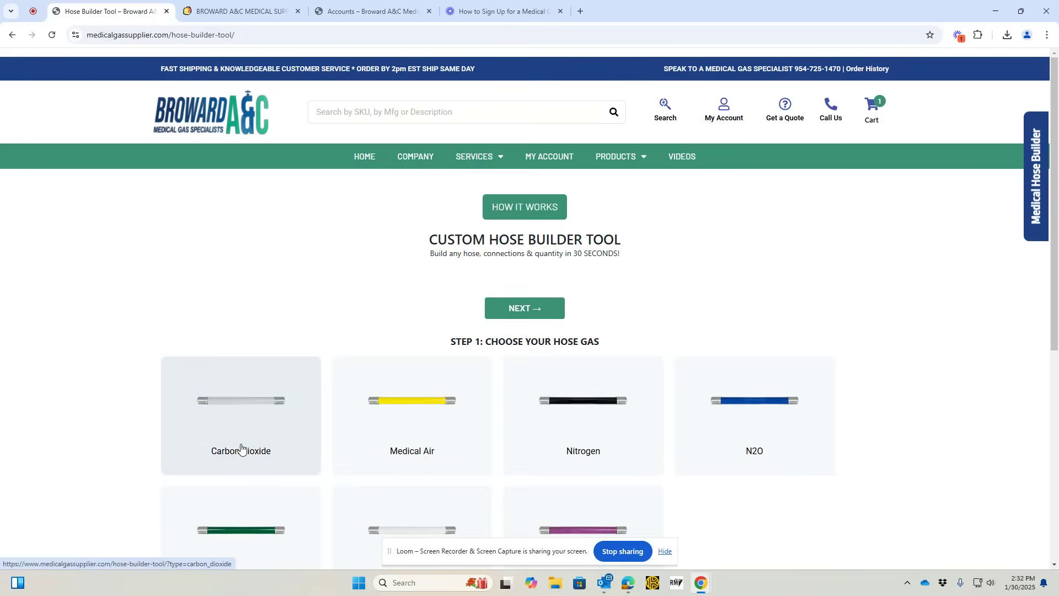
pyautogui.scroll(-4, 241, 452)
pyautogui.scroll(3, 241, 448)
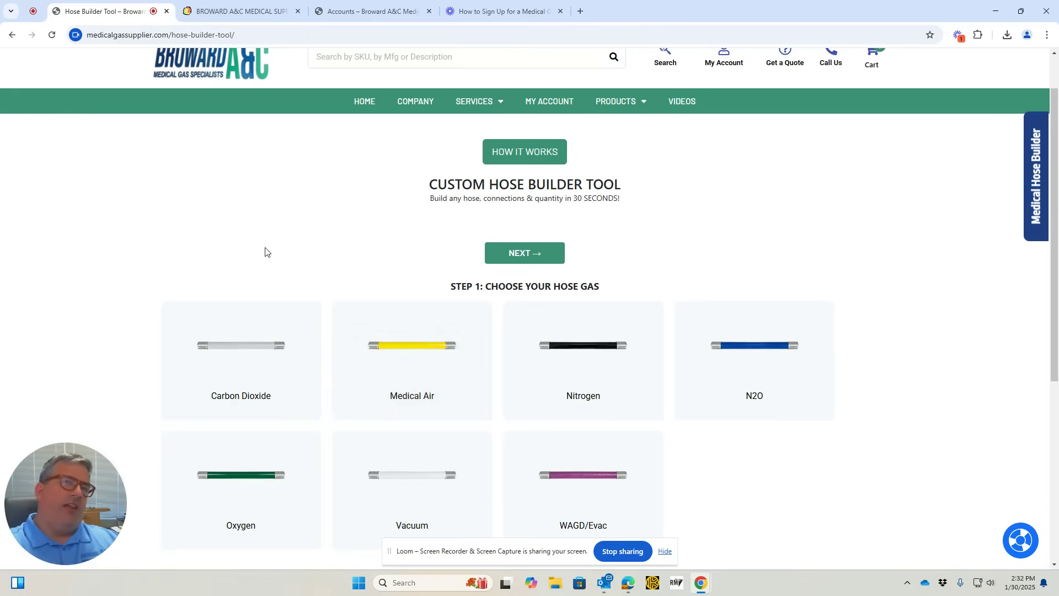
pyautogui.scroll(-2, 263, 248)
pyautogui.scroll(2, 166, 187)
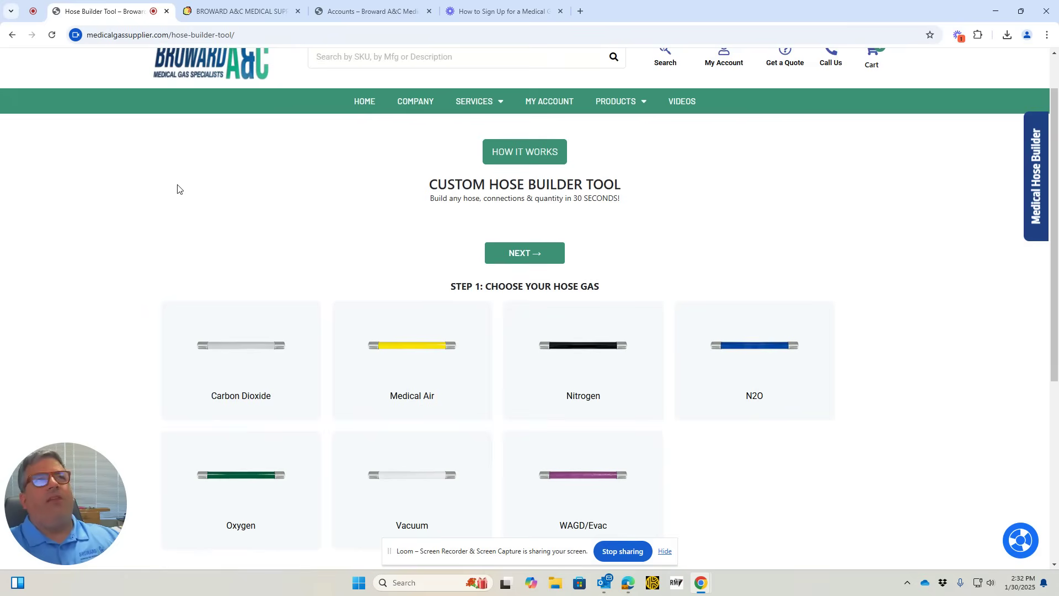
pyautogui.scroll(1, 188, 204)
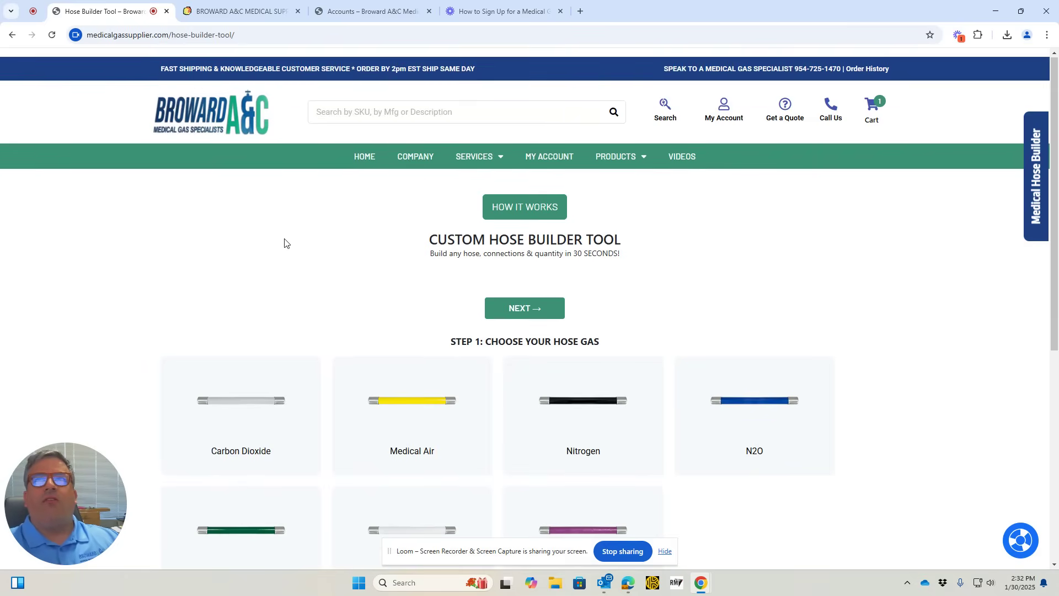